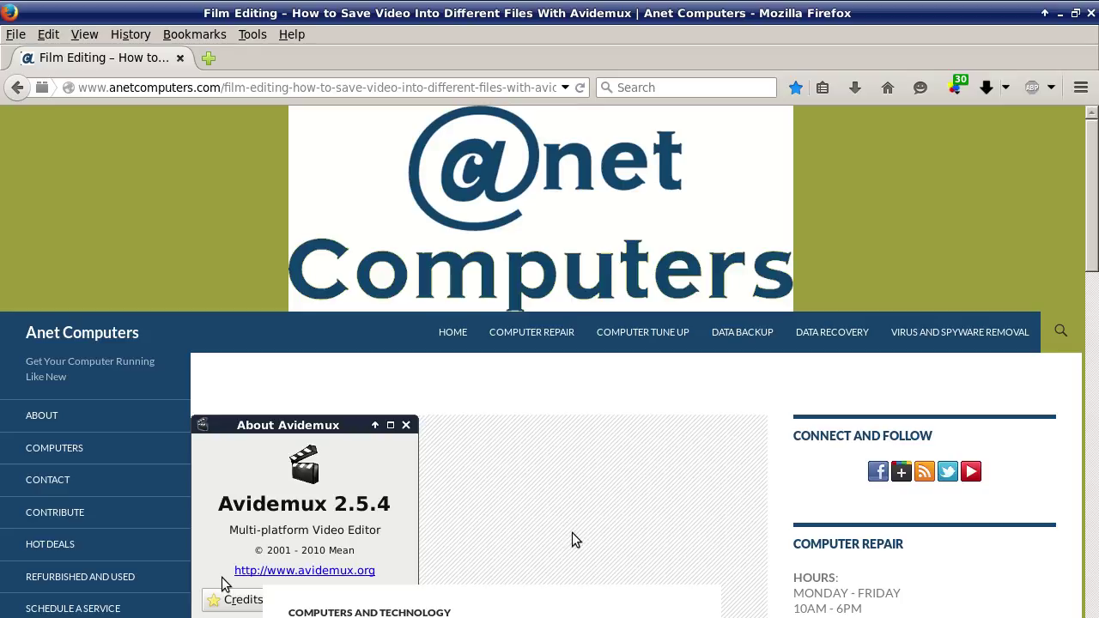
Scroll the Anet Computers page past the logo to the Avidemux article title and introduction.
scroll(661, 540, down, 8)
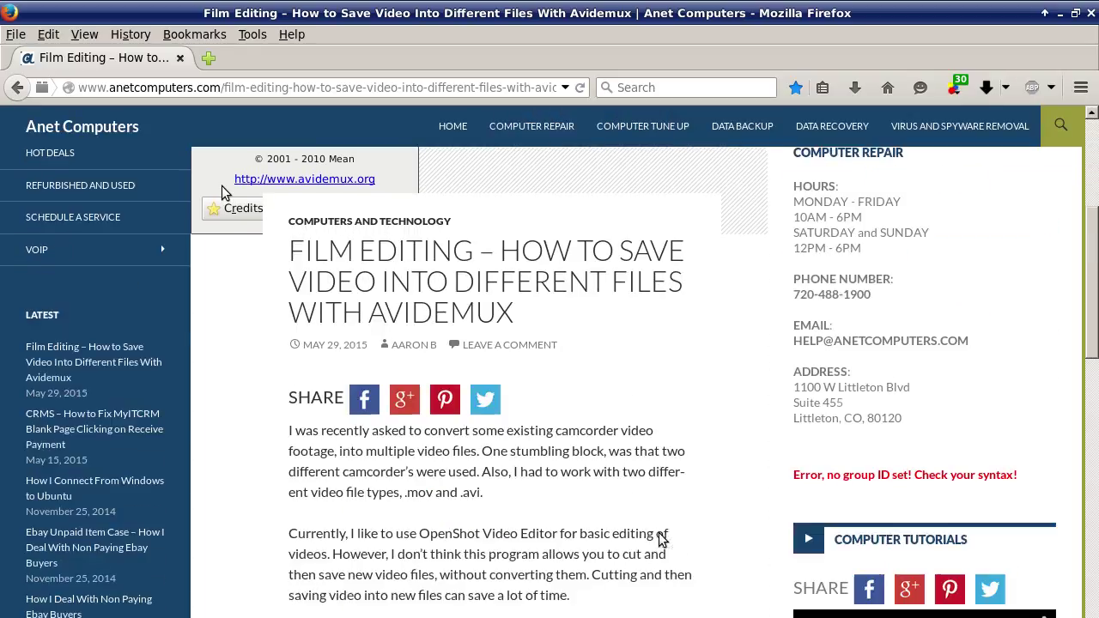
scroll(661, 540, down, 1)
scroll(661, 539, down, 1)
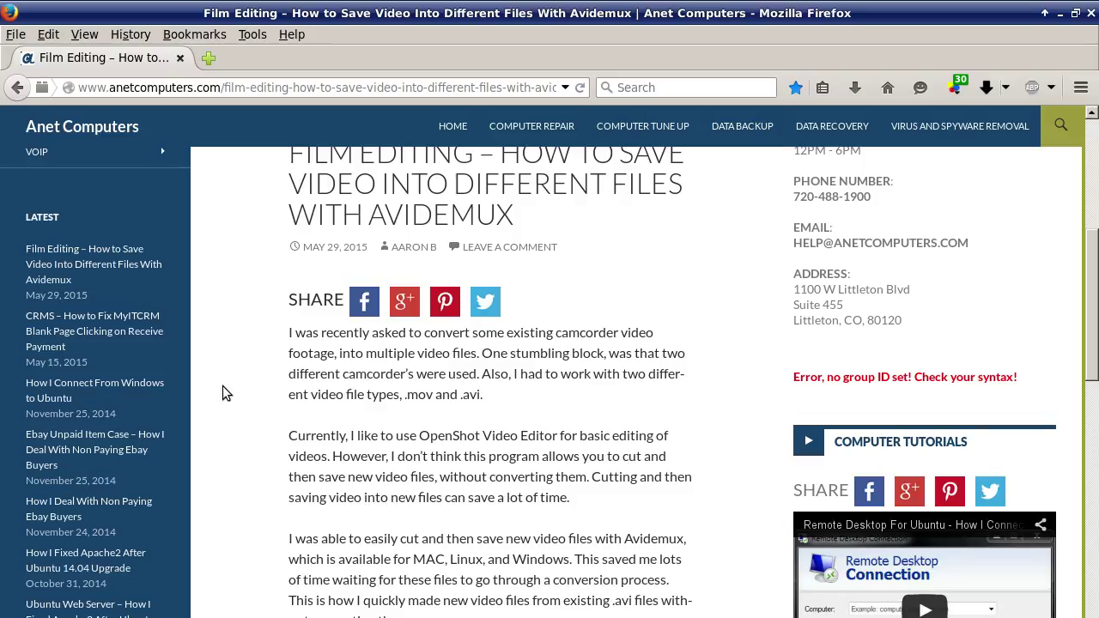
Read down through the introduction to the open-a-video instructions and the 'H.264 detected' warning.
scroll(226, 393, down, 1)
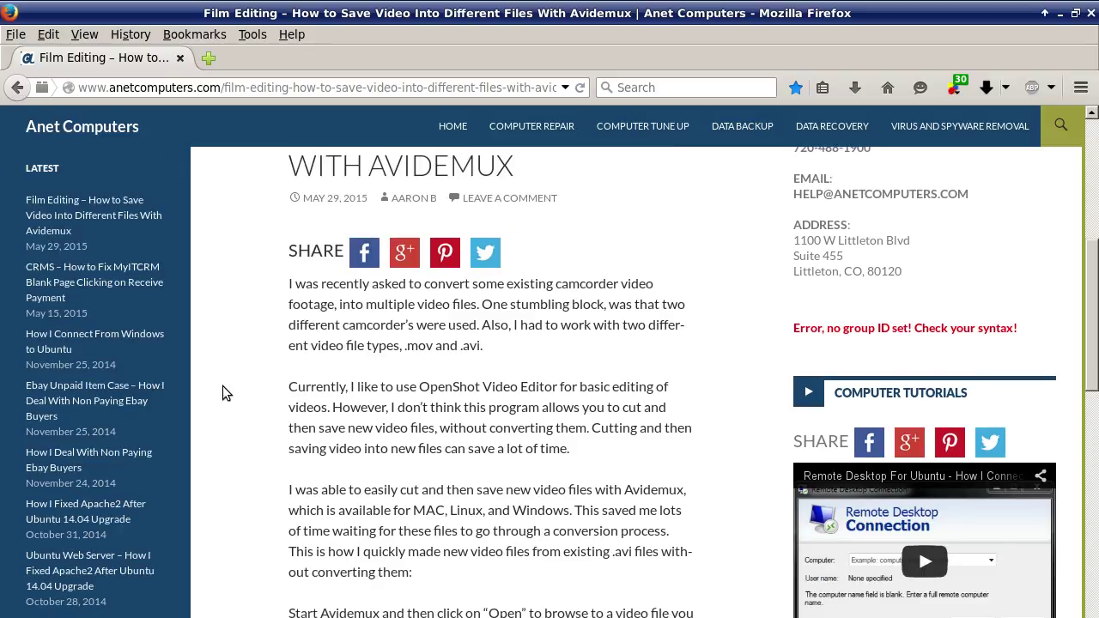
scroll(226, 393, down, 1)
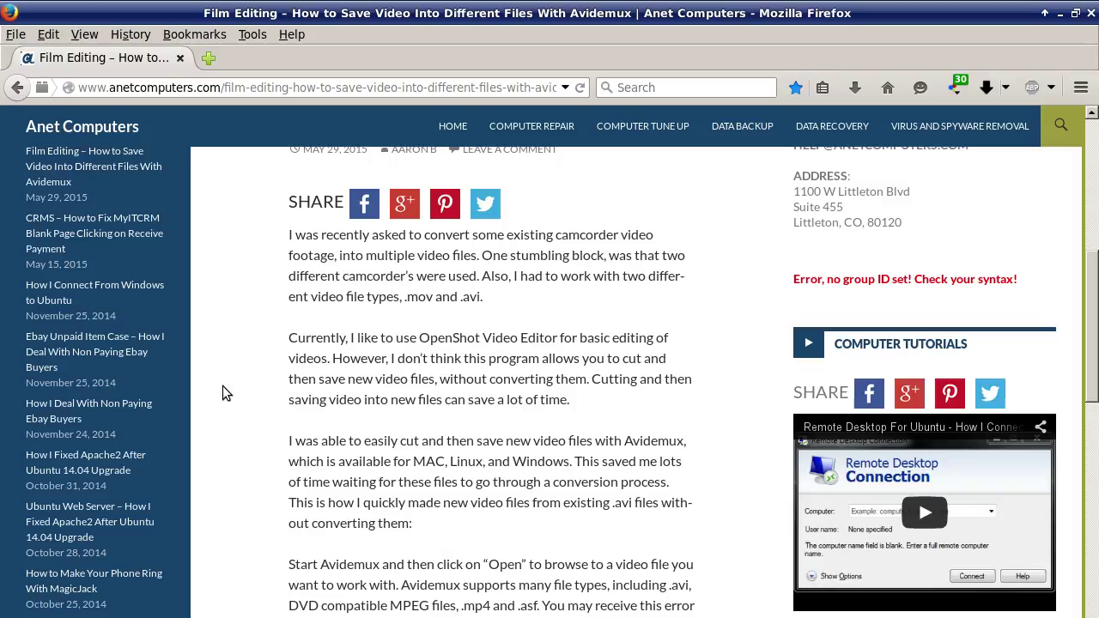
scroll(226, 392, down, 1)
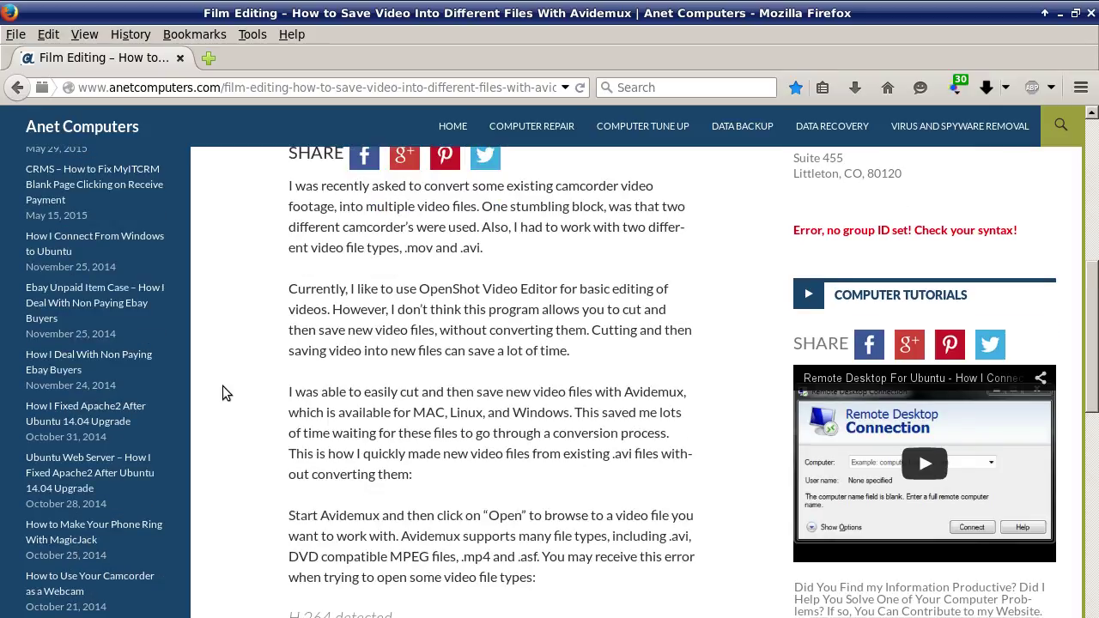
scroll(226, 393, down, 1)
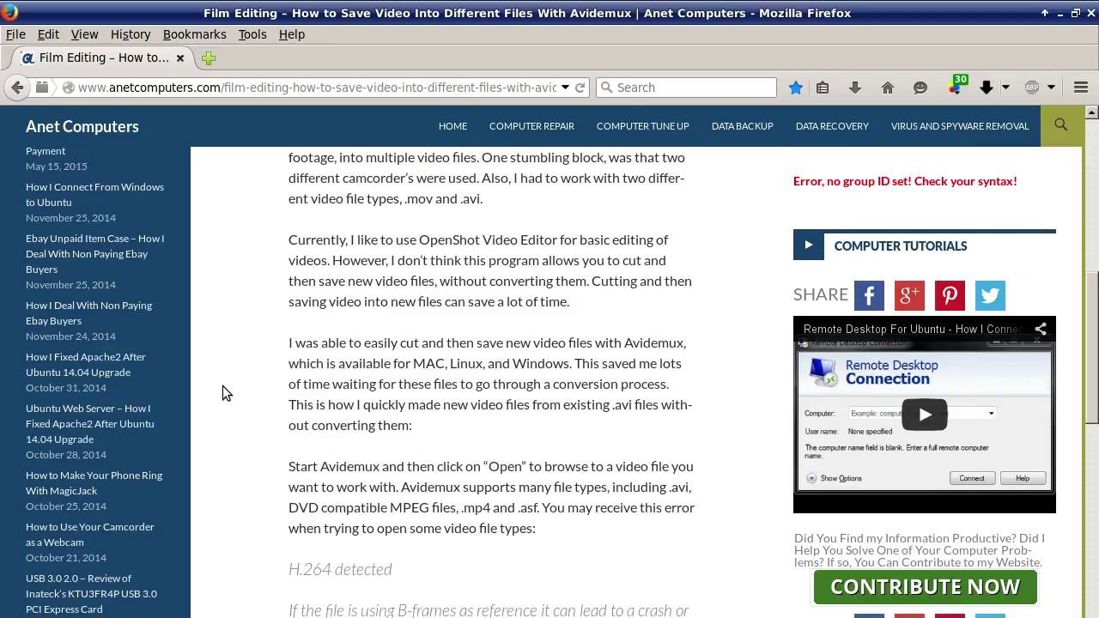
scroll(225, 392, down, 1)
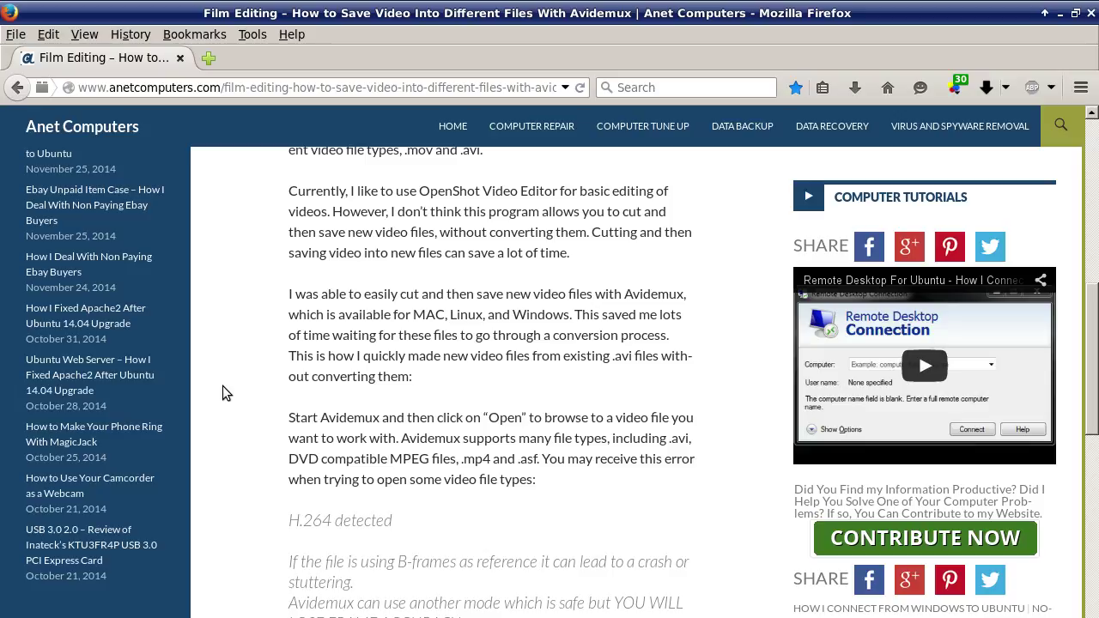
scroll(226, 394, down, 1)
scroll(222, 393, down, 1)
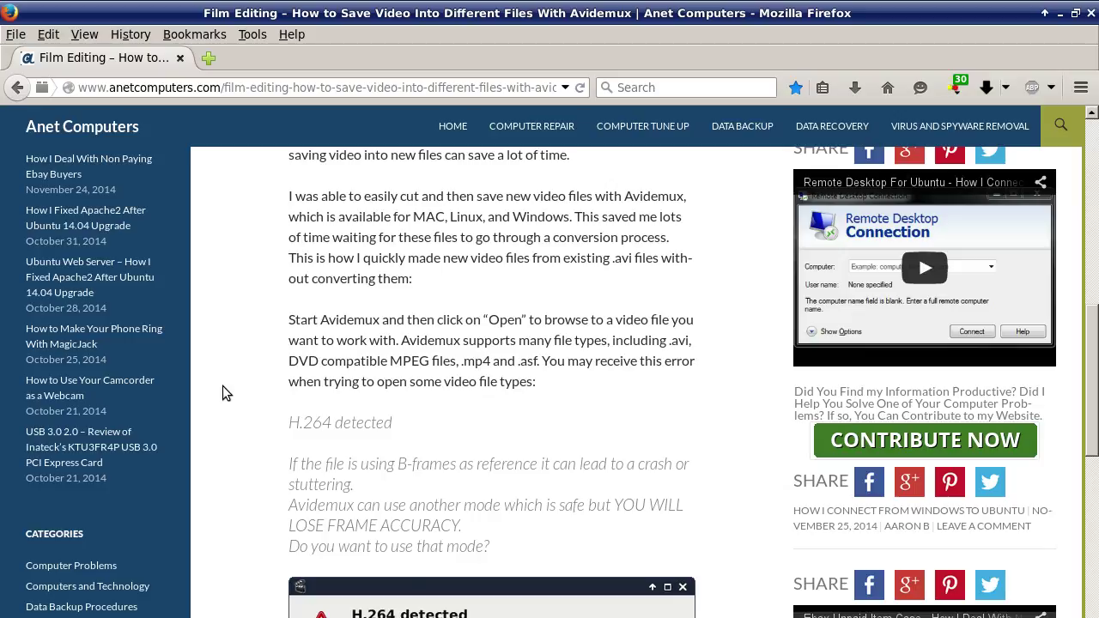
Scroll past the H.264 safe-mode dialog screenshot to the Set Marker A and Marker B steps.
scroll(221, 393, down, 3)
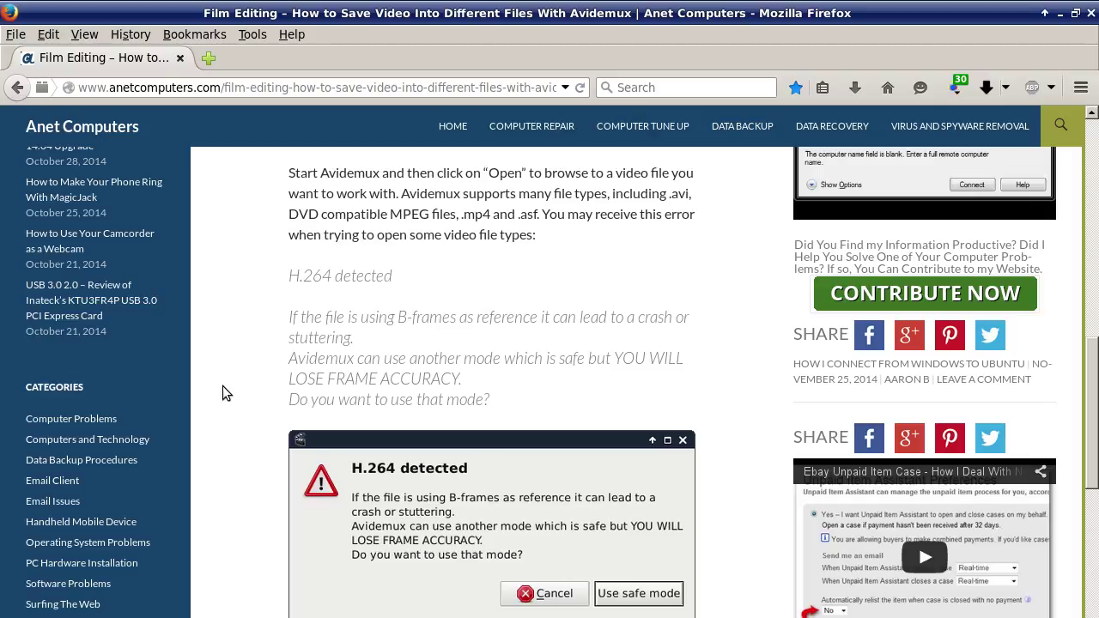
scroll(222, 393, down, 1)
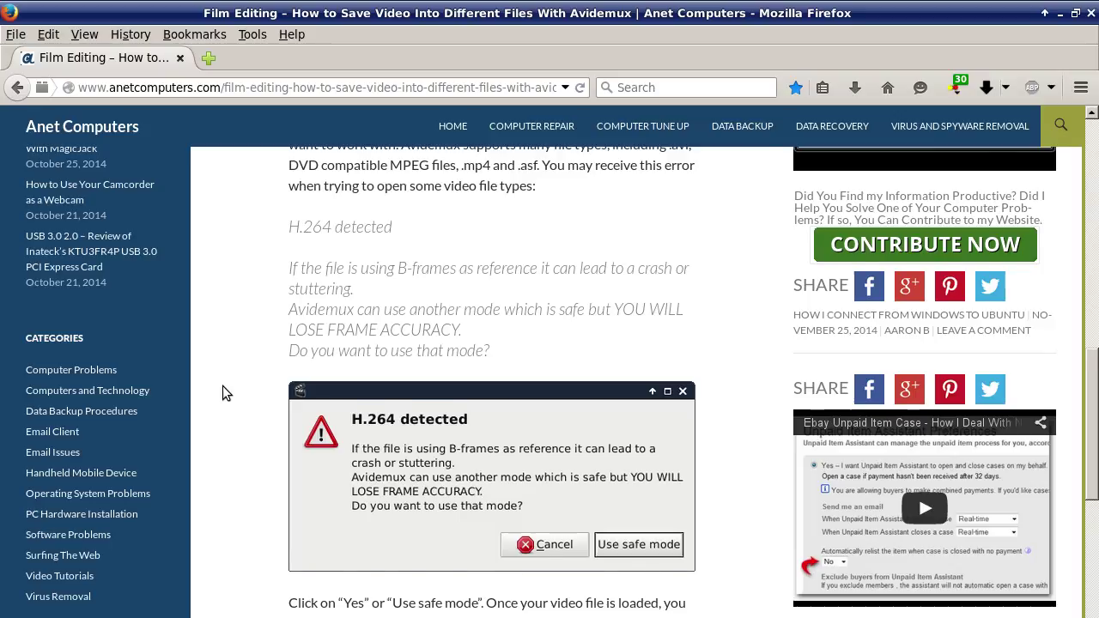
scroll(226, 393, down, 3)
scroll(223, 393, down, 2)
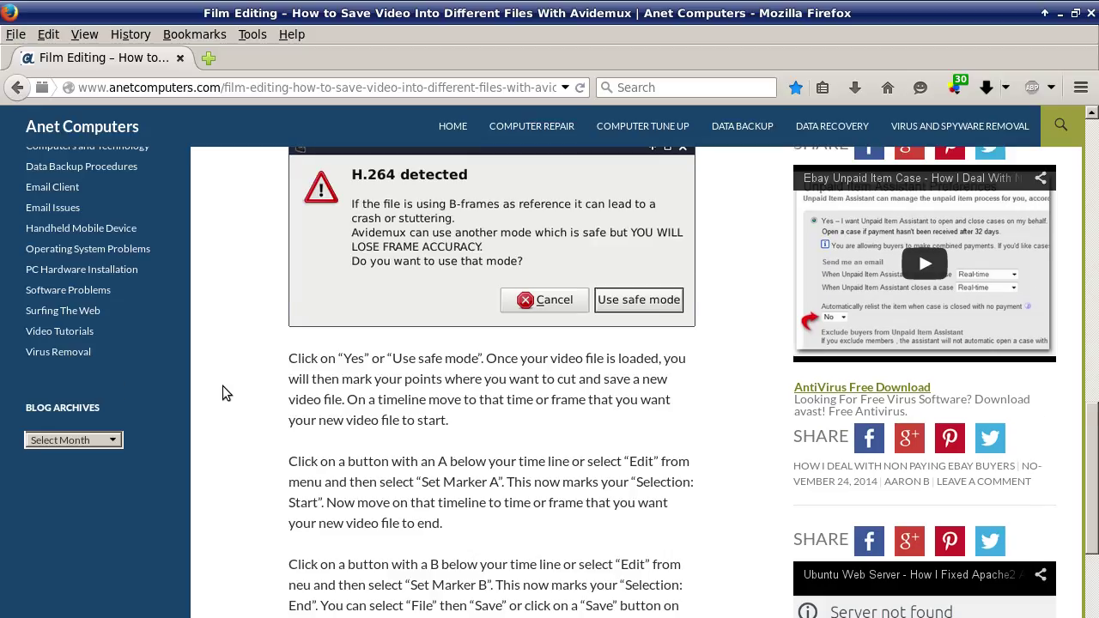
Continue to the Select File to Save and Done steps and the Avidemux download link.
scroll(226, 393, down, 1)
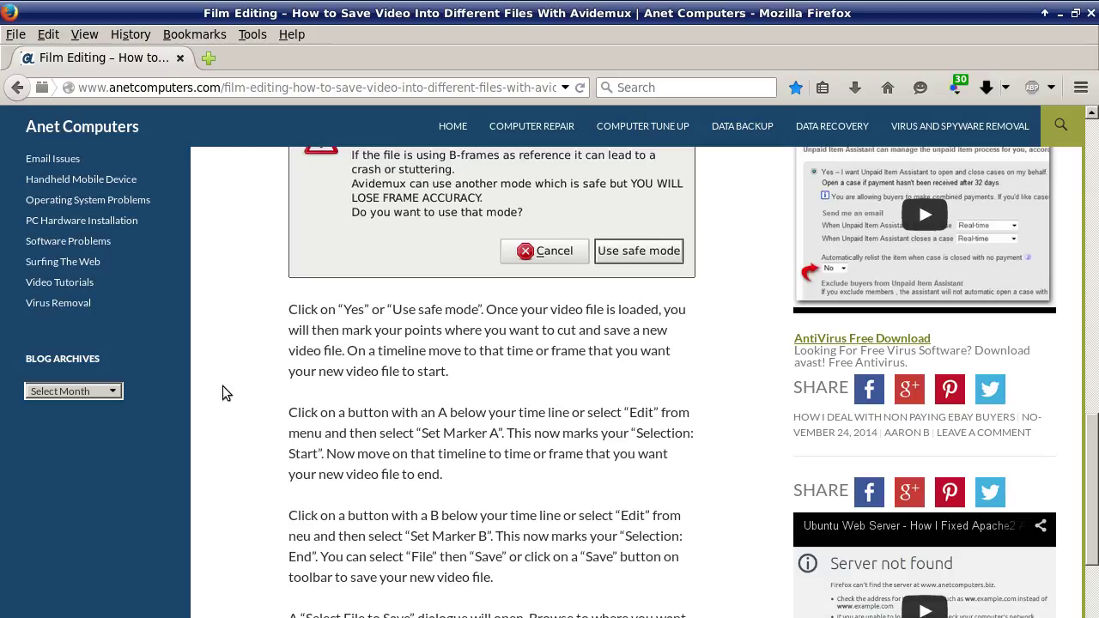
scroll(222, 393, down, 2)
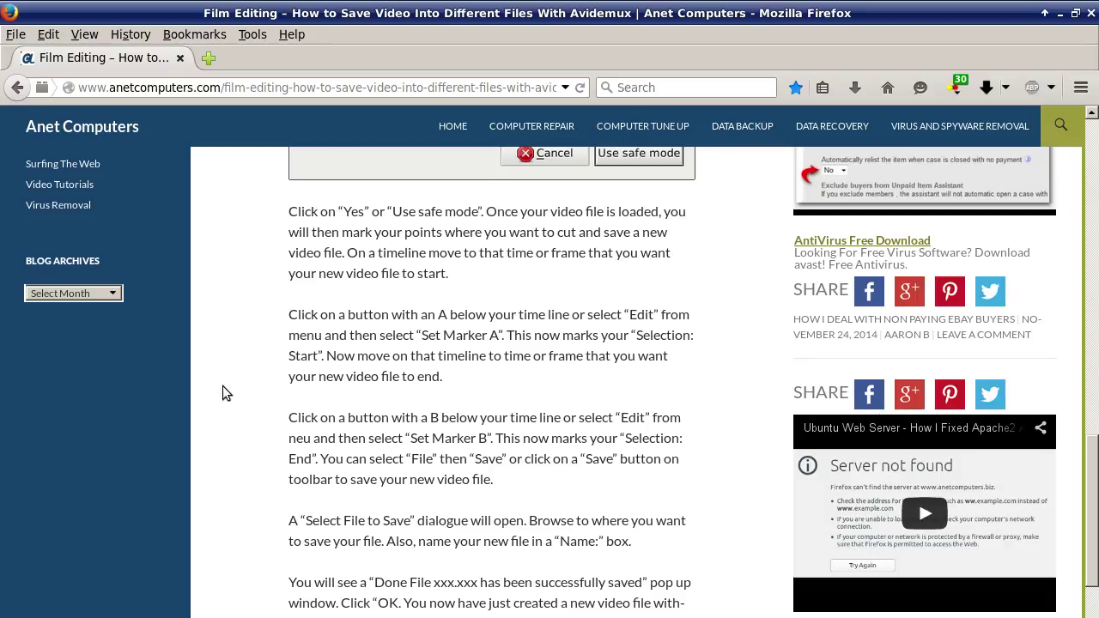
scroll(222, 393, down, 1)
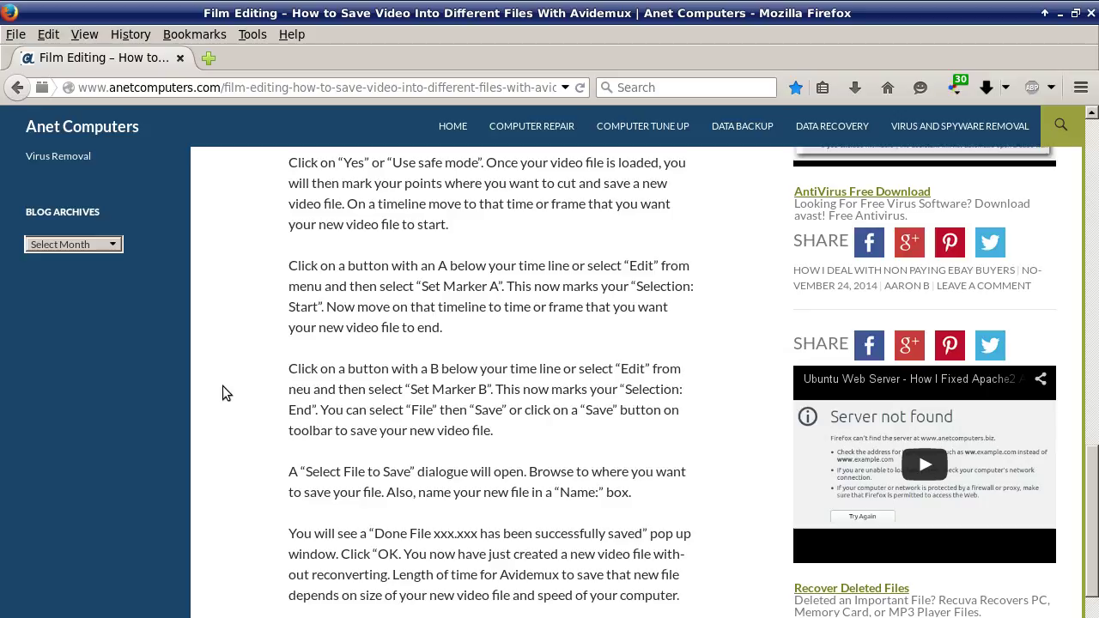
scroll(222, 393, down, 1)
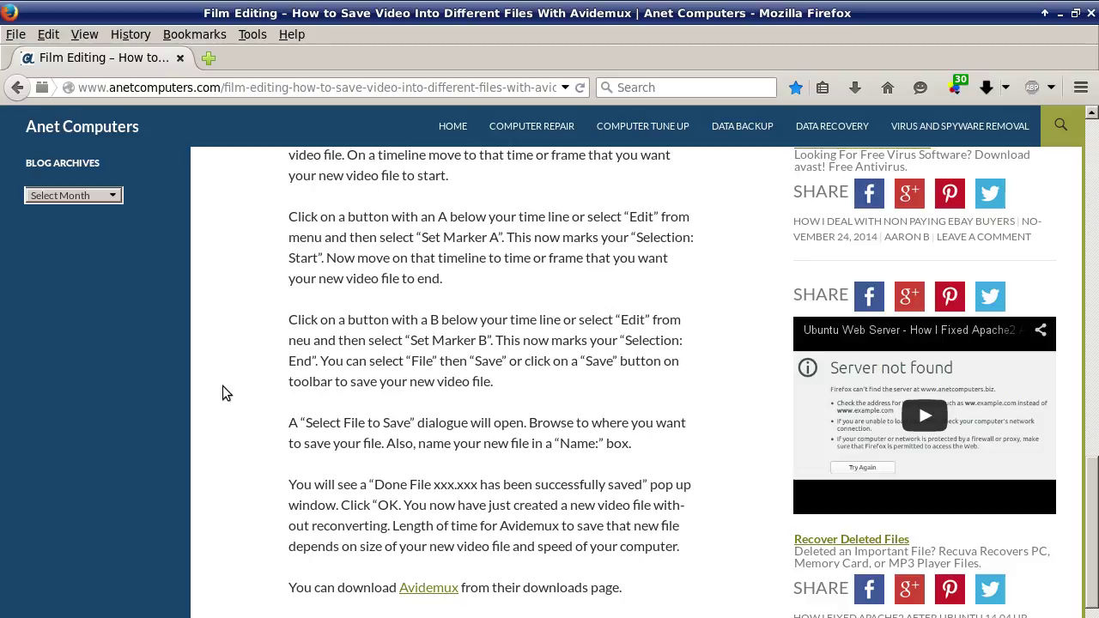
scroll(222, 394, down, 1)
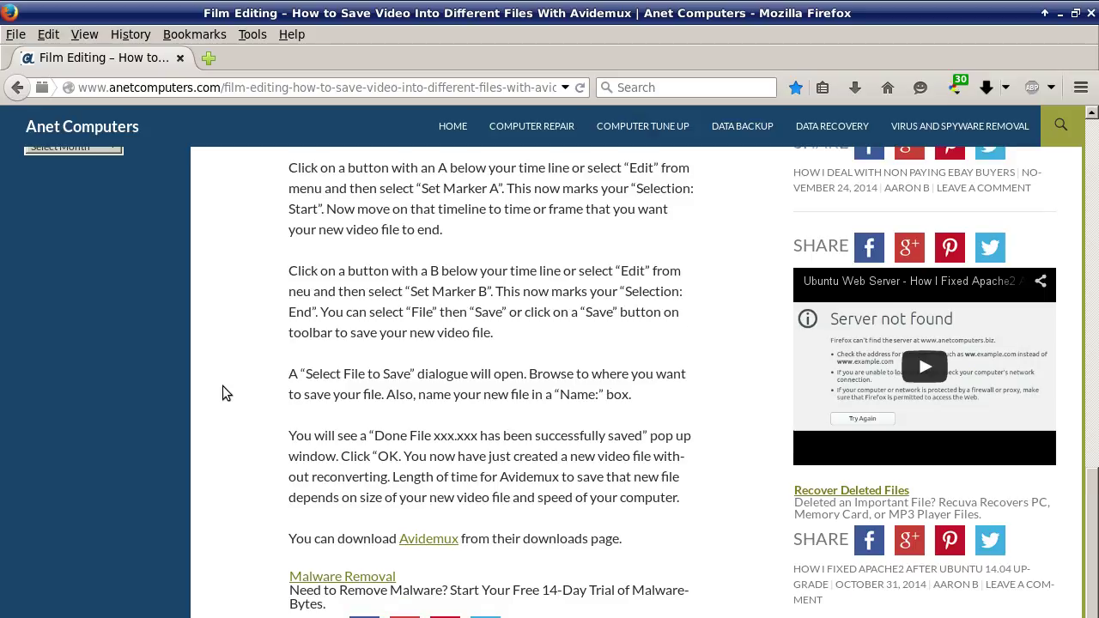
scroll(223, 393, down, 1)
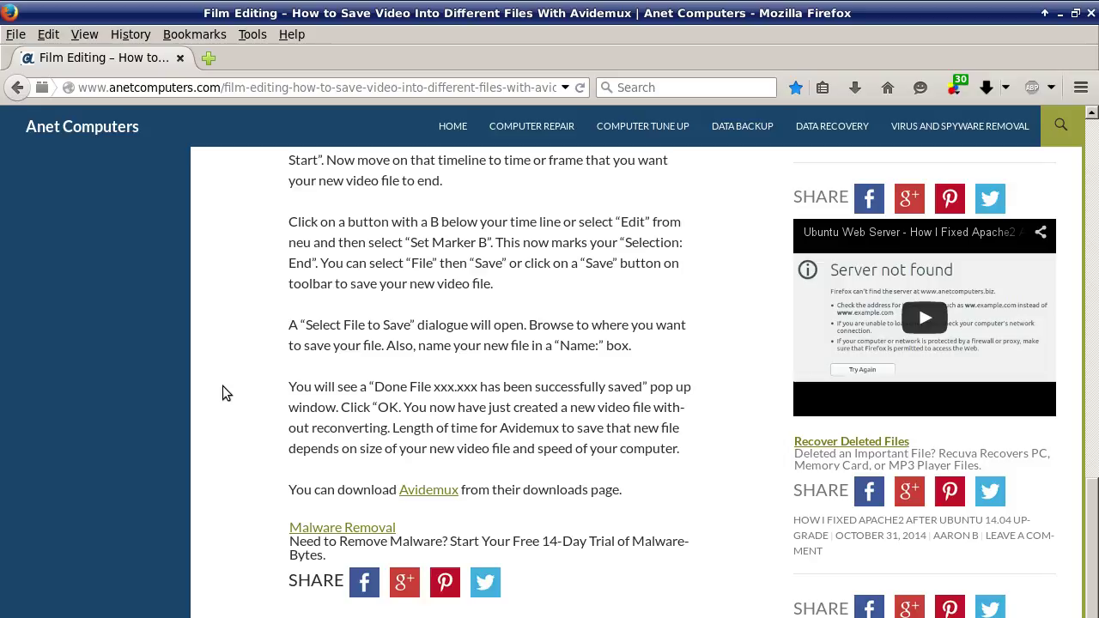
scroll(223, 393, down, 1)
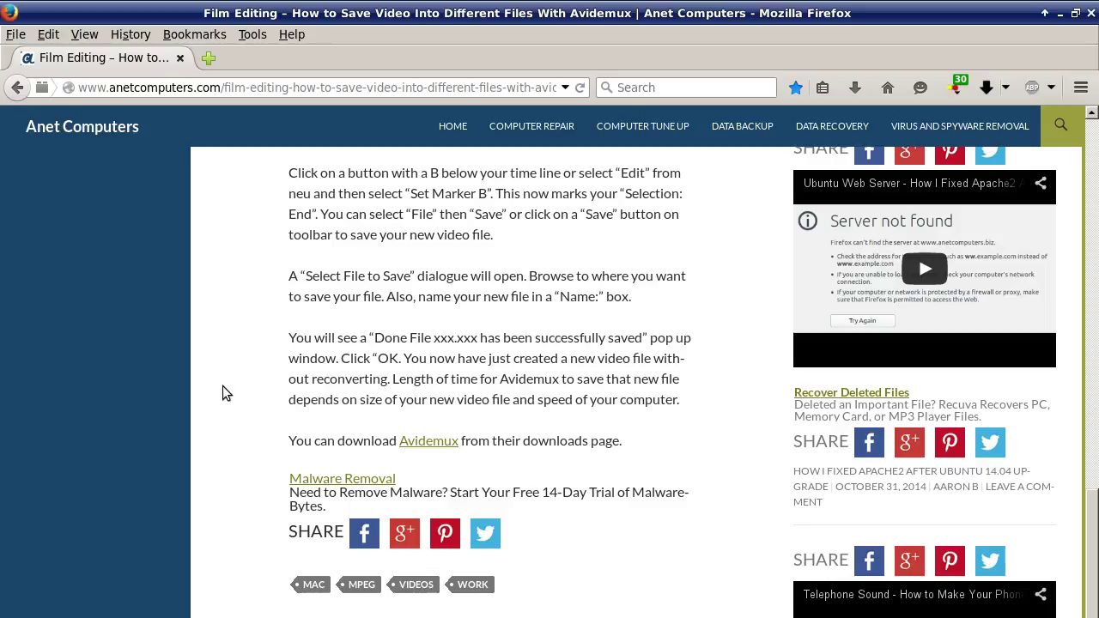
Scroll to the post's end, past the Previous Post link to the Leave a Reply section.
scroll(223, 393, down, 1)
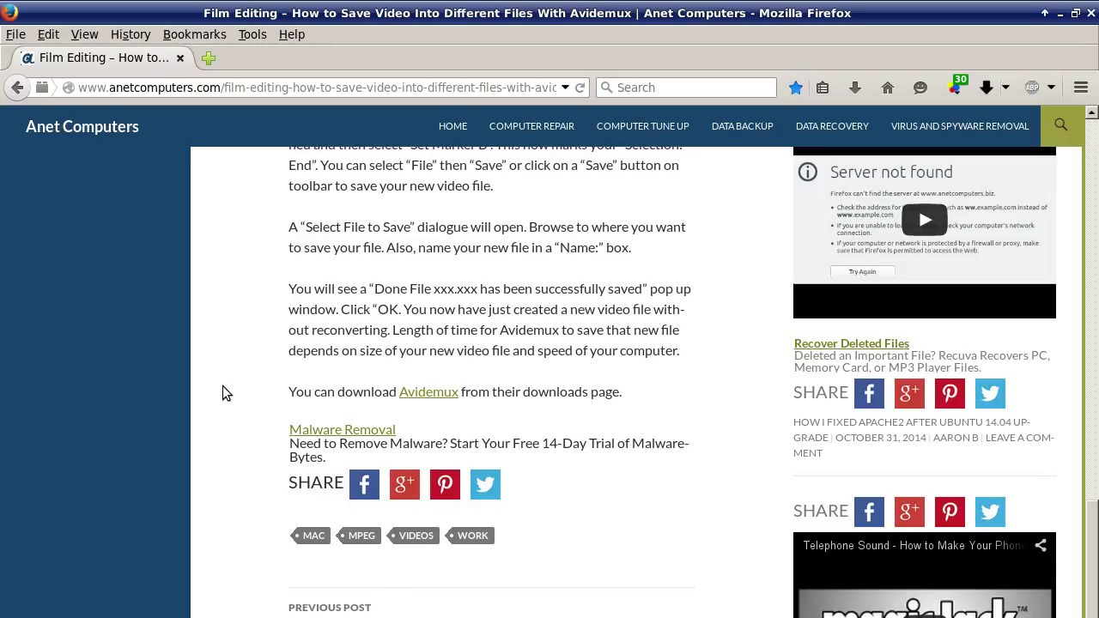
scroll(223, 392, down, 2)
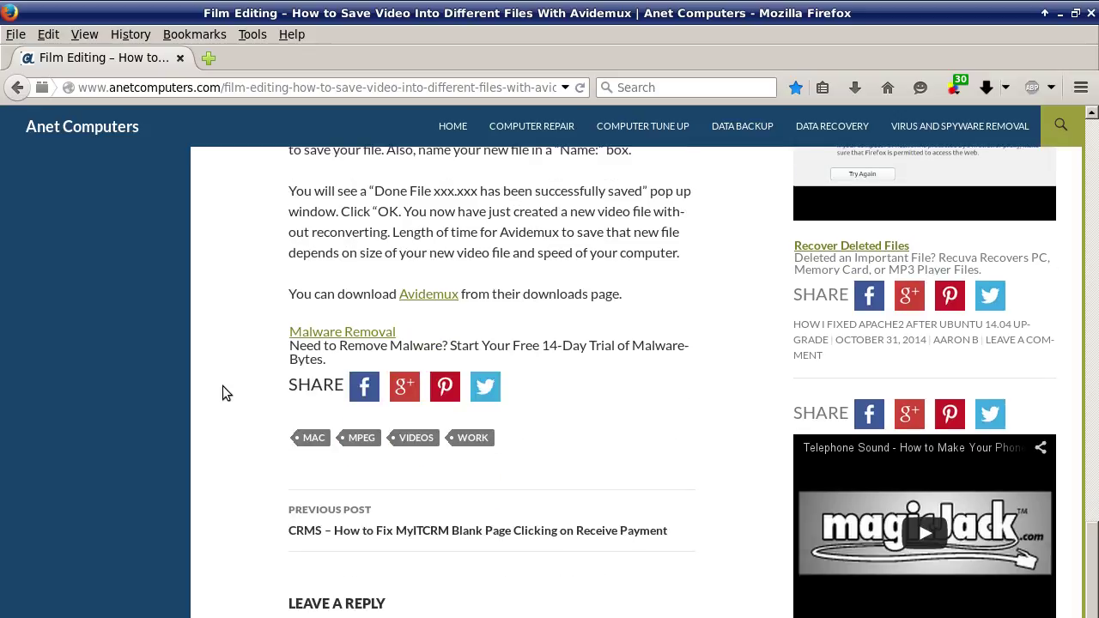
scroll(221, 393, down, 1)
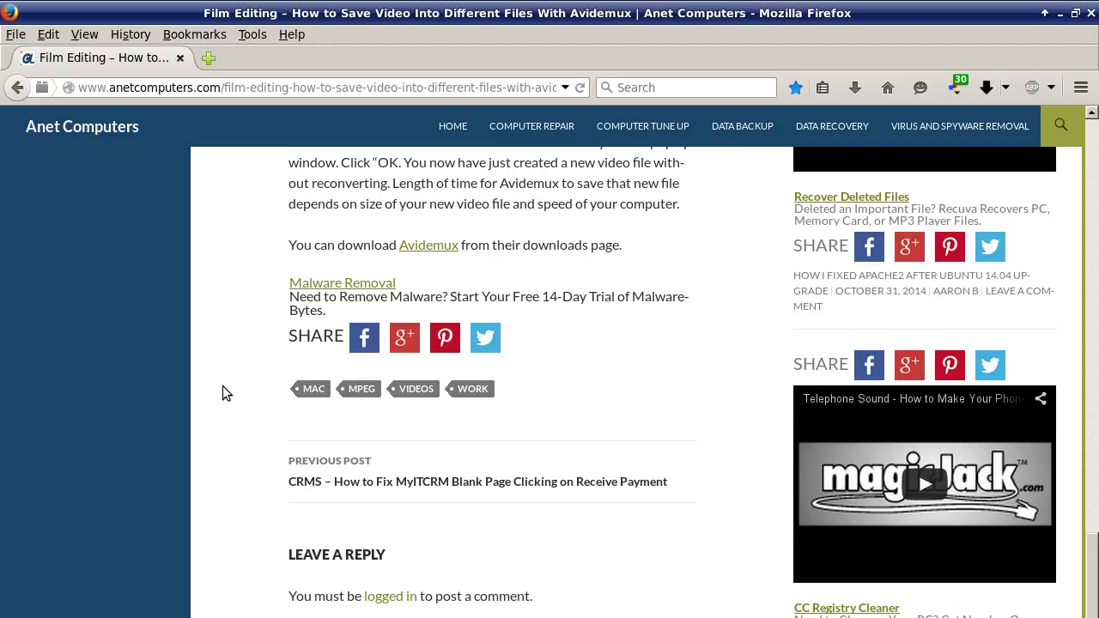
scroll(222, 387, down, 2)
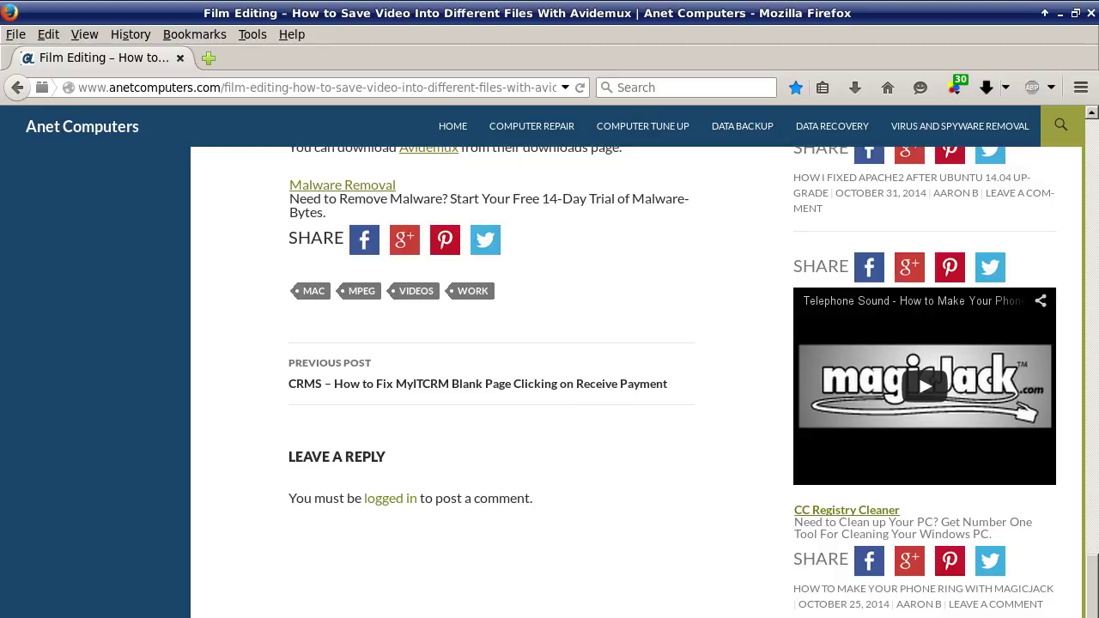
Switch to Avidemux, load registry-booster-key.mp4 from Videos, and accept Use safe mode.
key(alt+Tab)
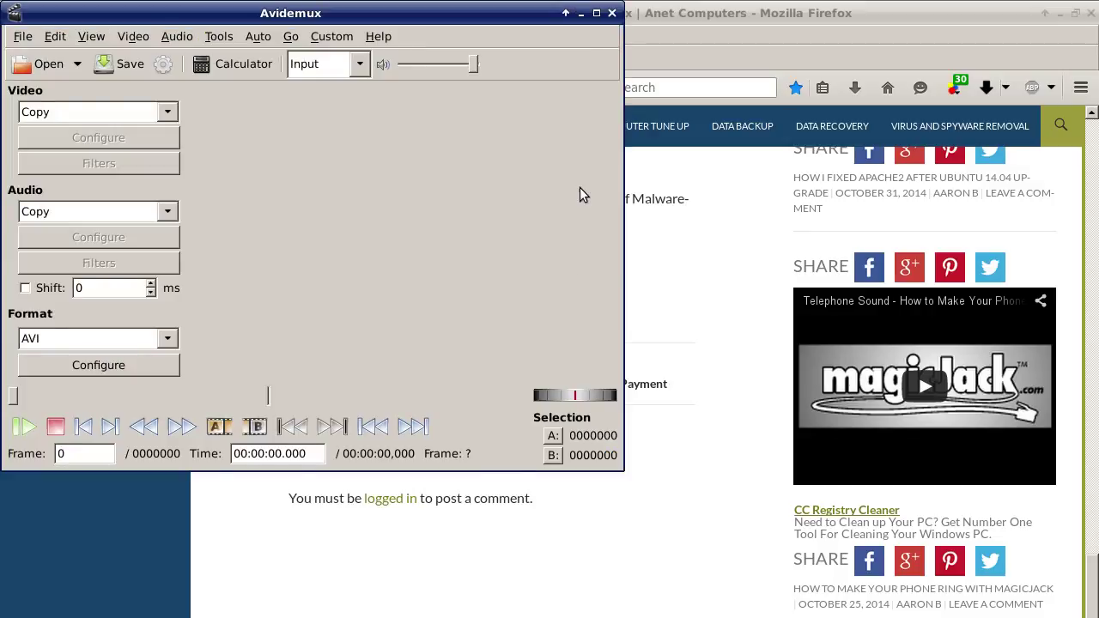
click(44, 64)
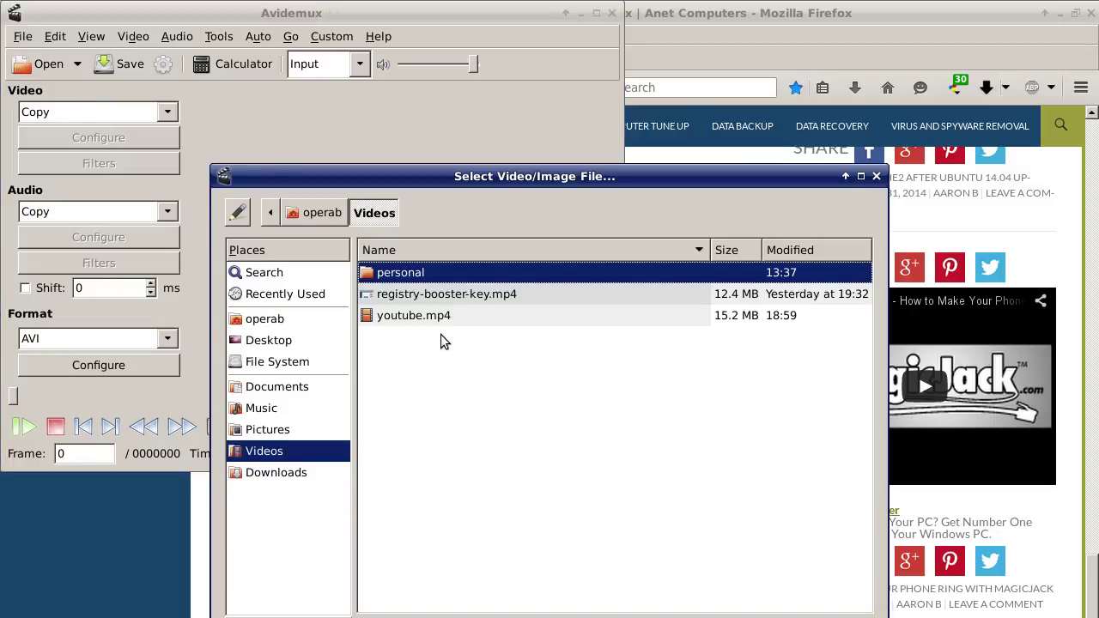
click(479, 298)
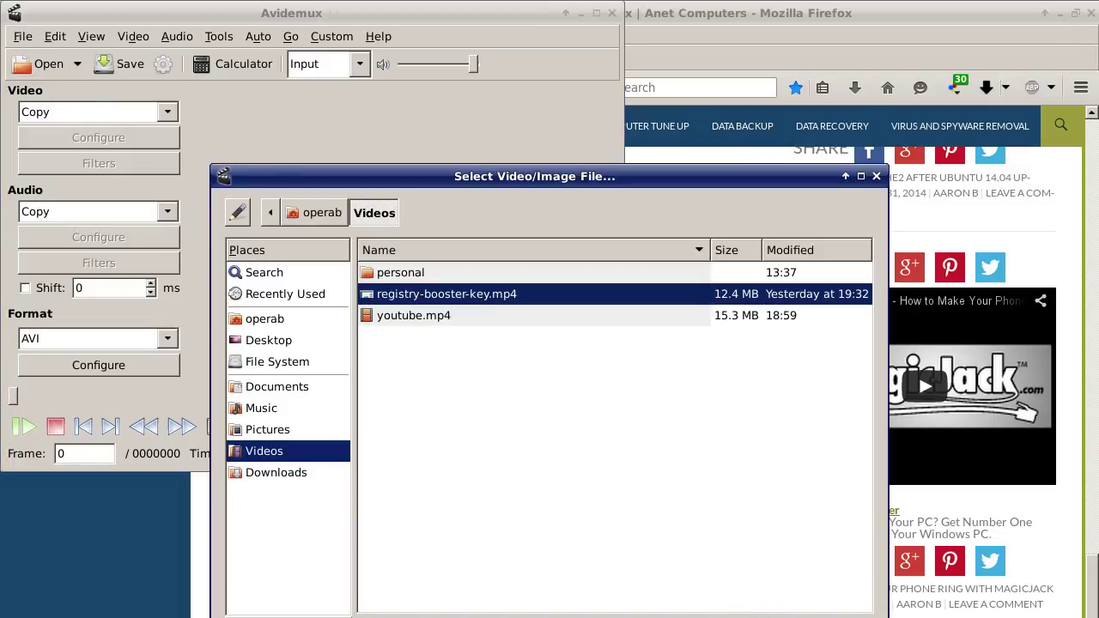
double_click(479, 296)
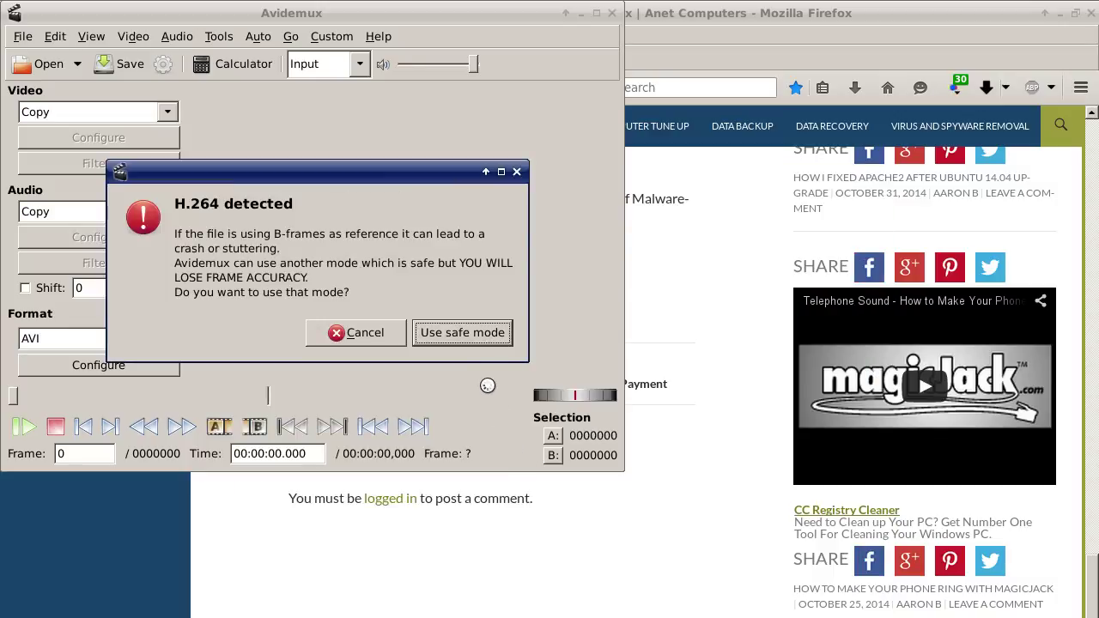
click(466, 333)
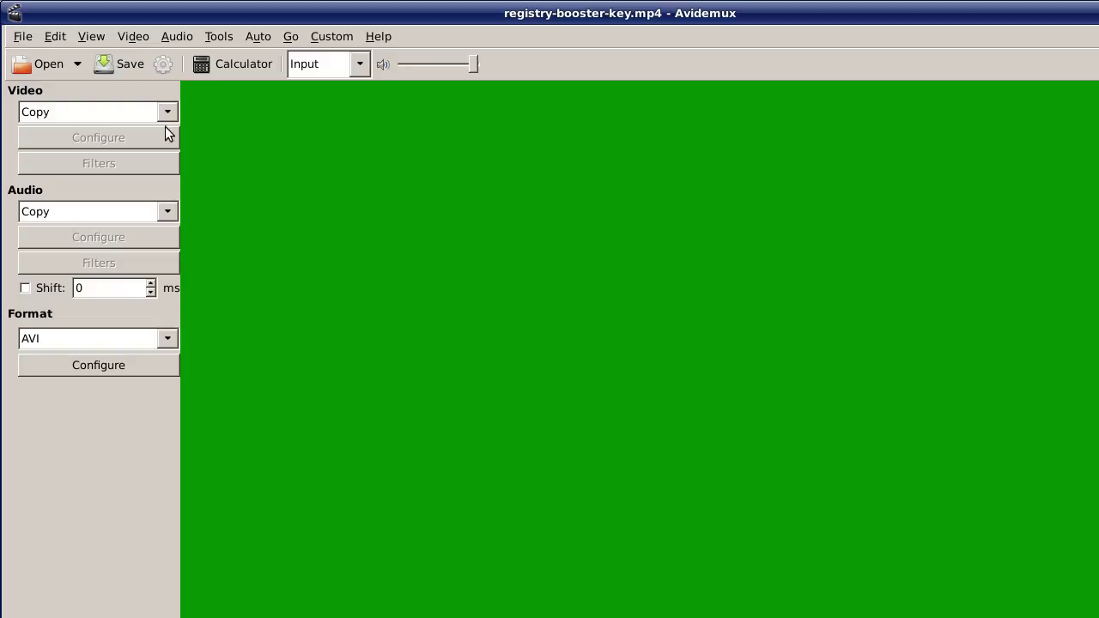
click(55, 36)
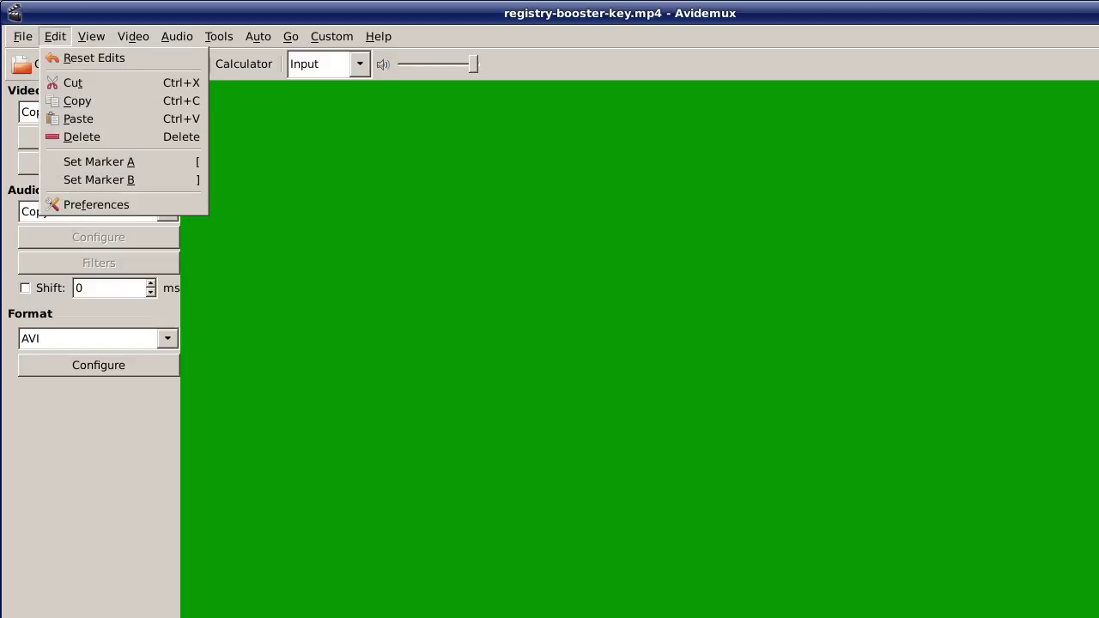
key(Escape)
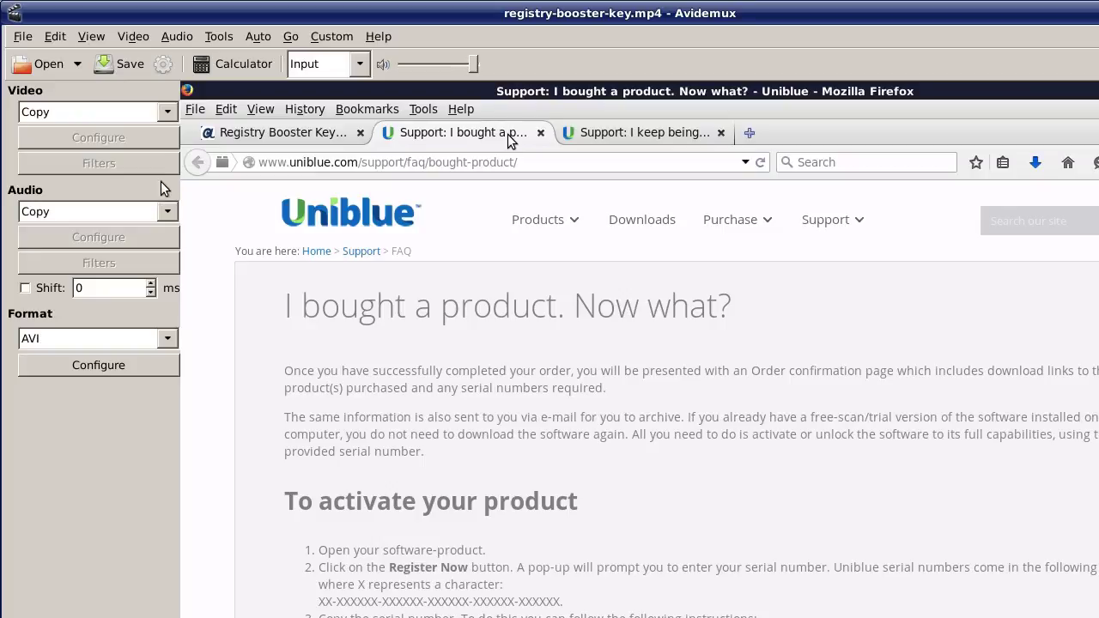
Check the Edit menu's marker options, then bring up the Select File to Save dialog on Videos.
click(54, 36)
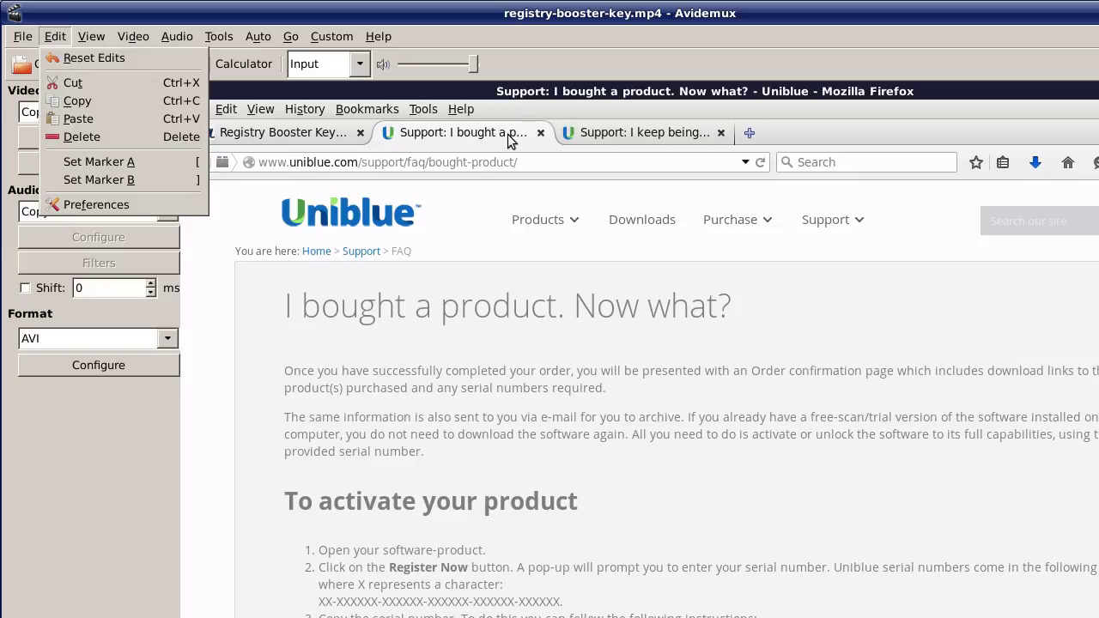
click(510, 140)
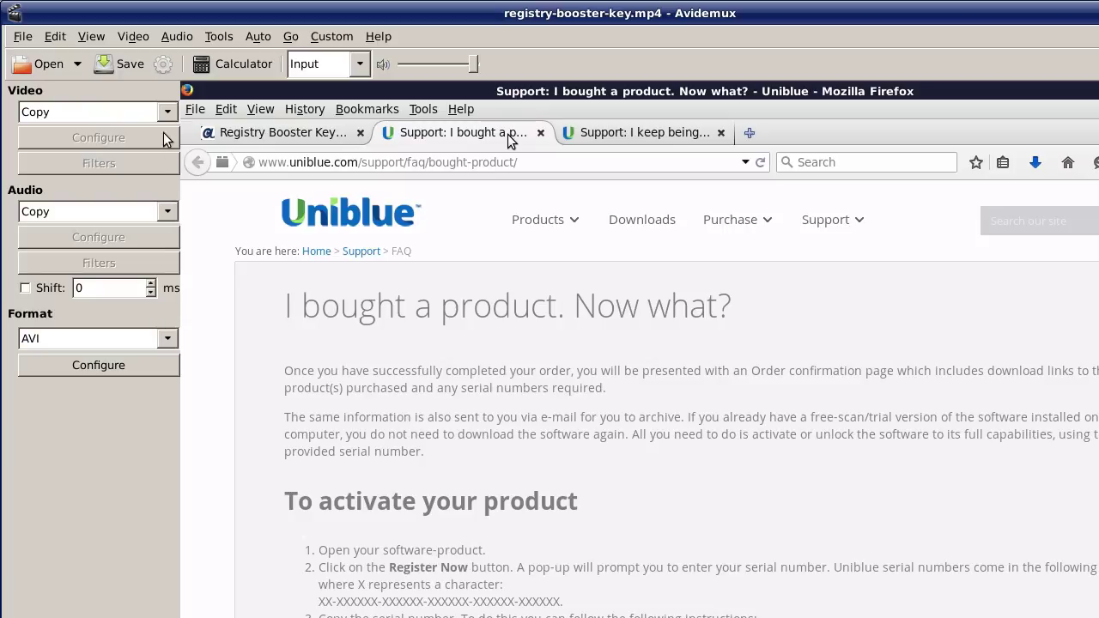
click(55, 38)
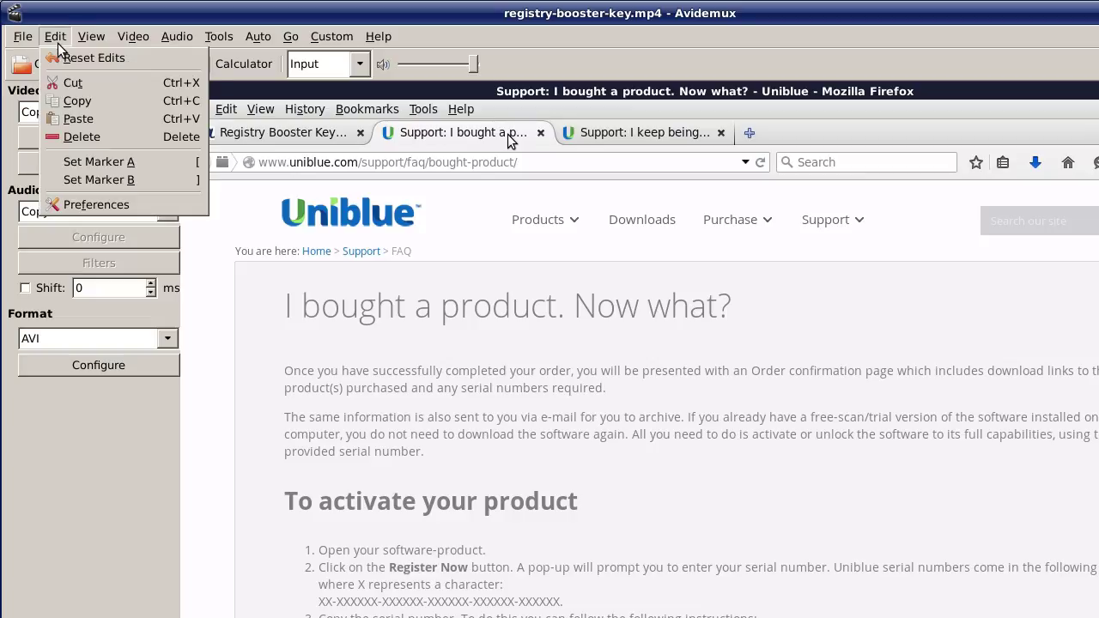
mouse_move(20, 41)
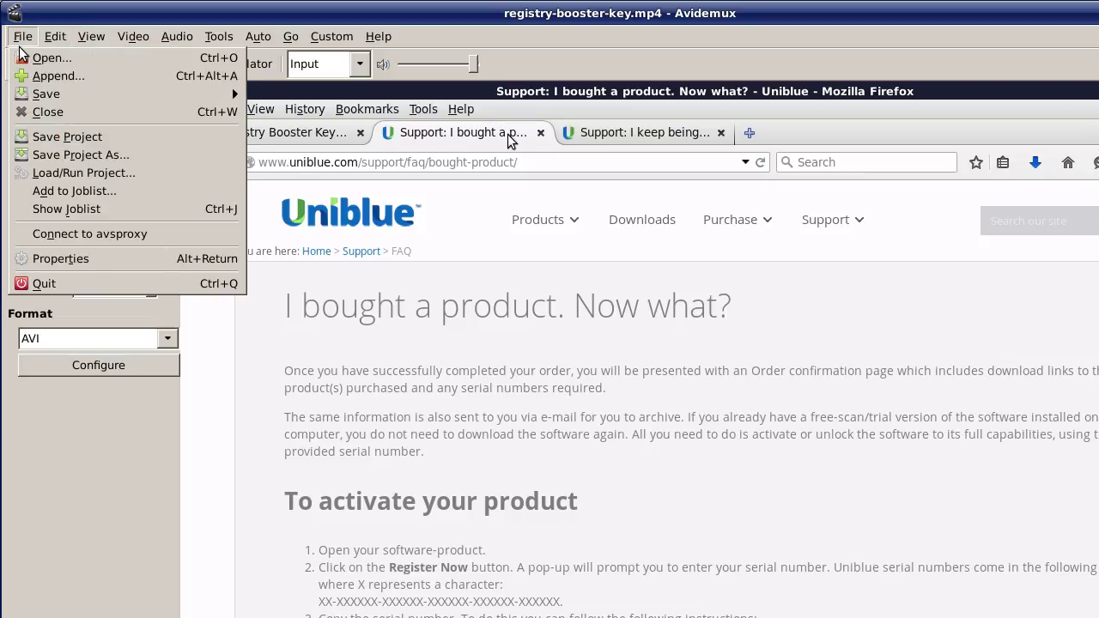
click(123, 580)
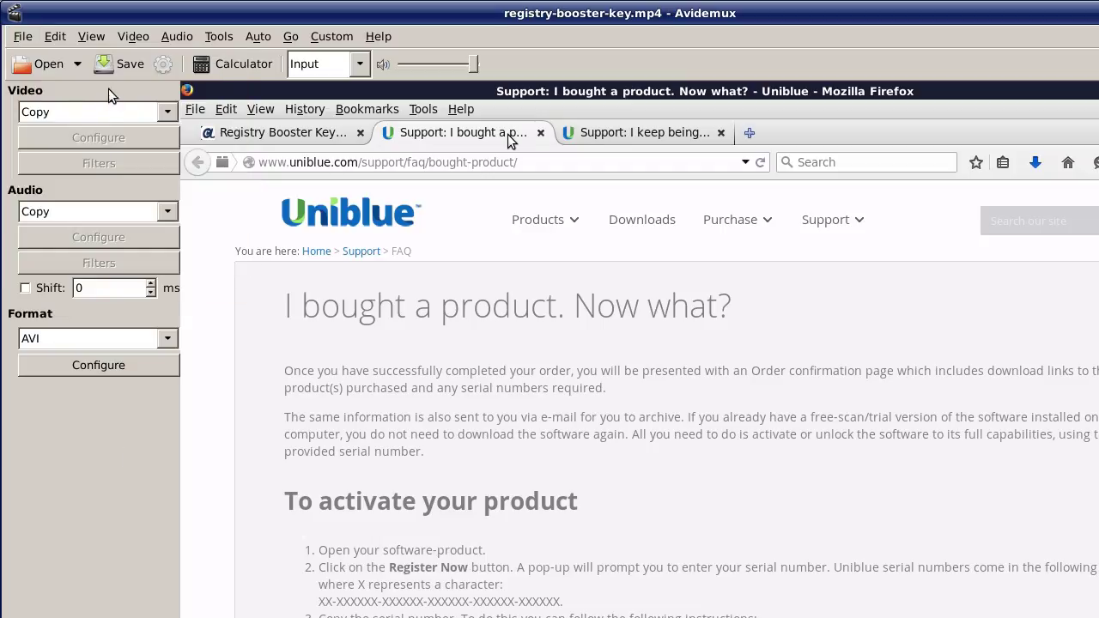
Save the video as registry-booster-key-2.mp4 in Videos and dismiss the Done message.
click(120, 66)
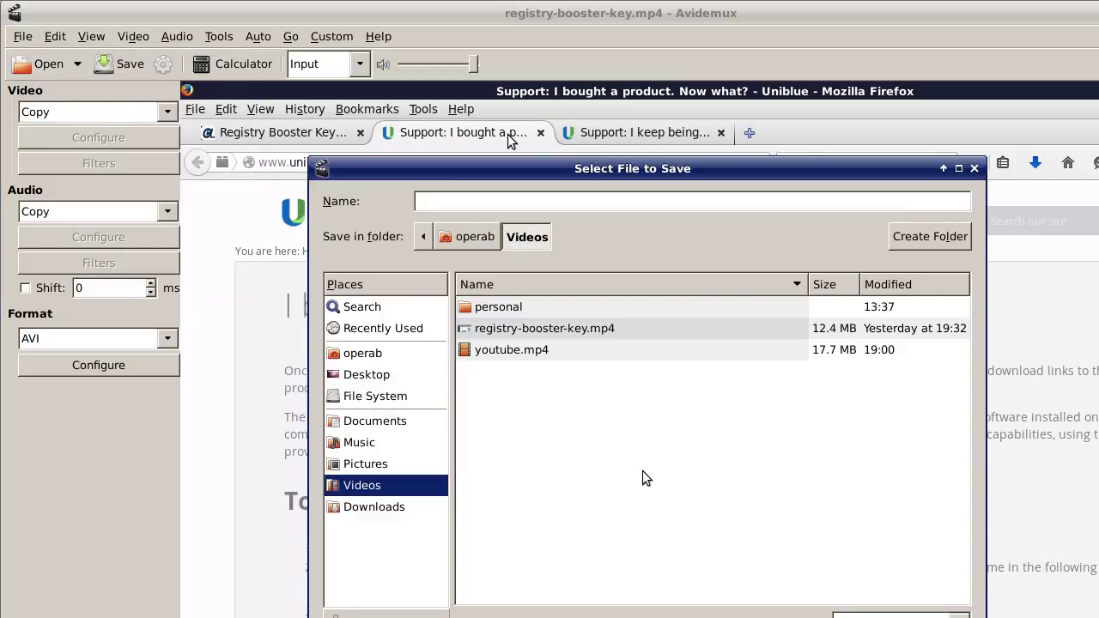
click(587, 330)
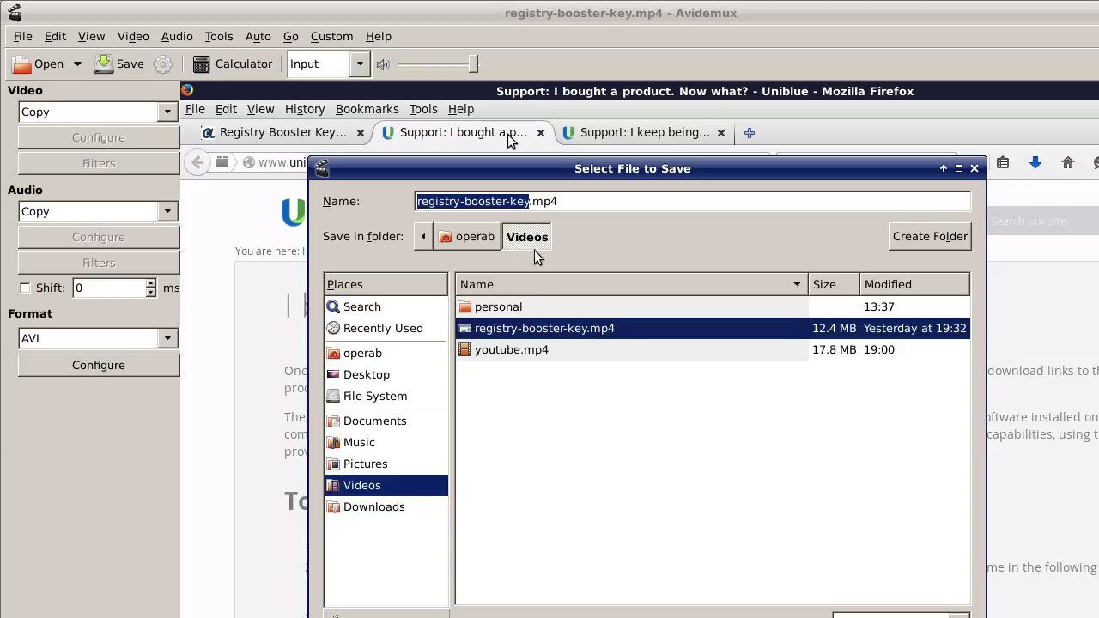
click(530, 201)
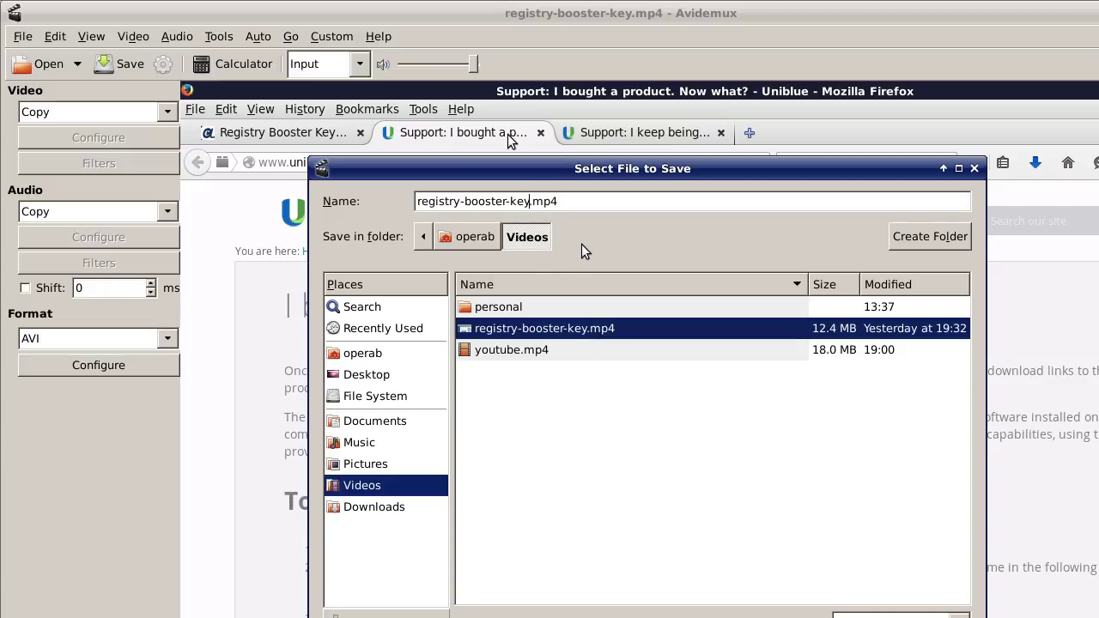
text(-2)
key(Return)
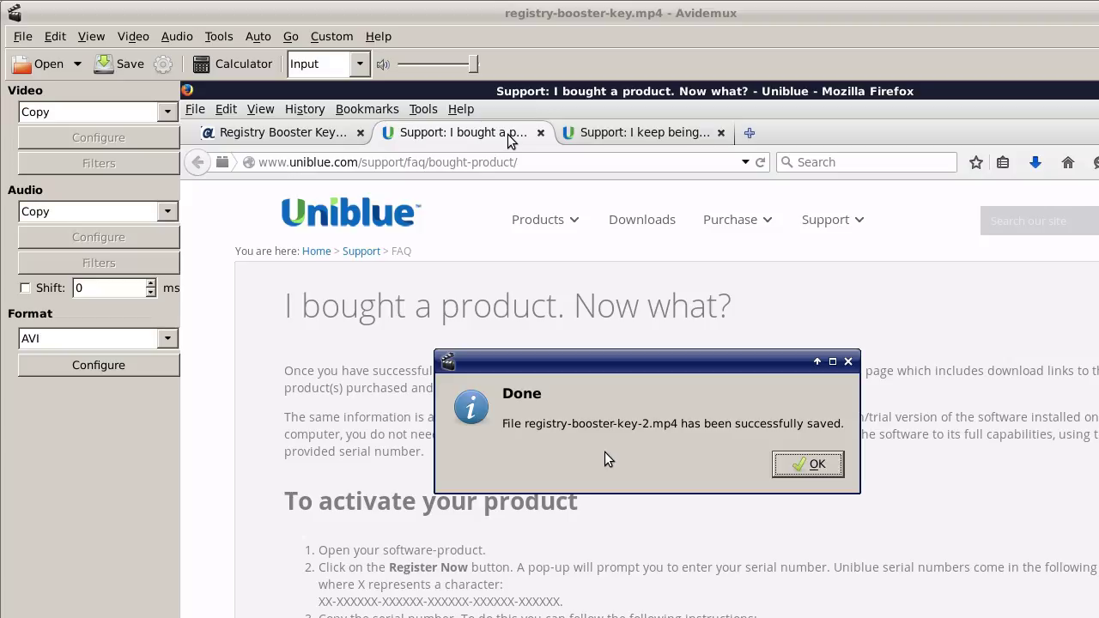
click(815, 464)
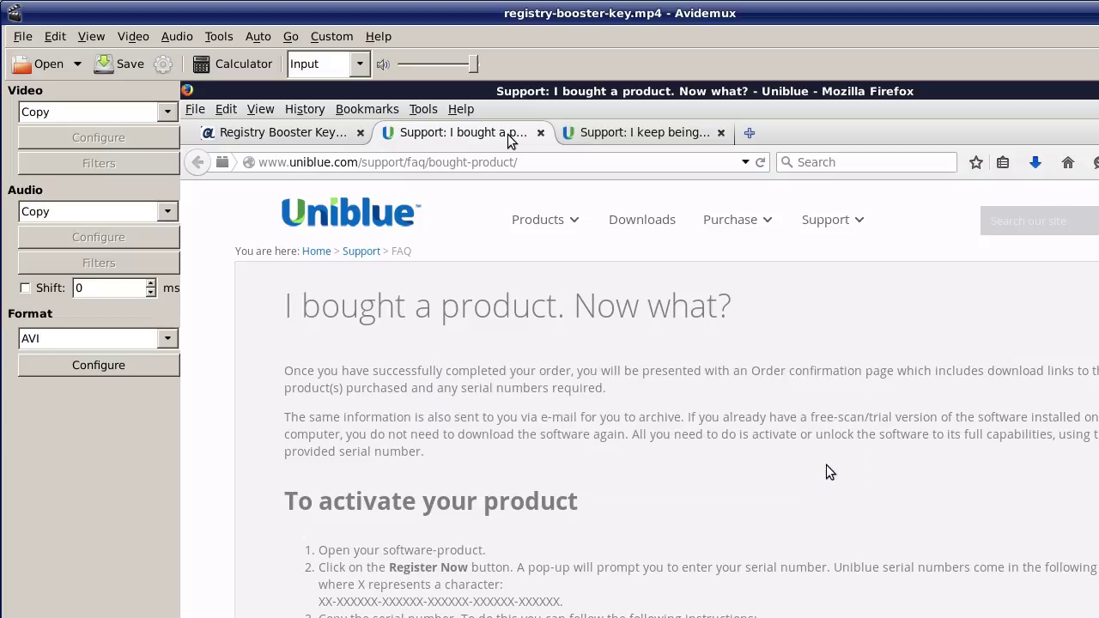